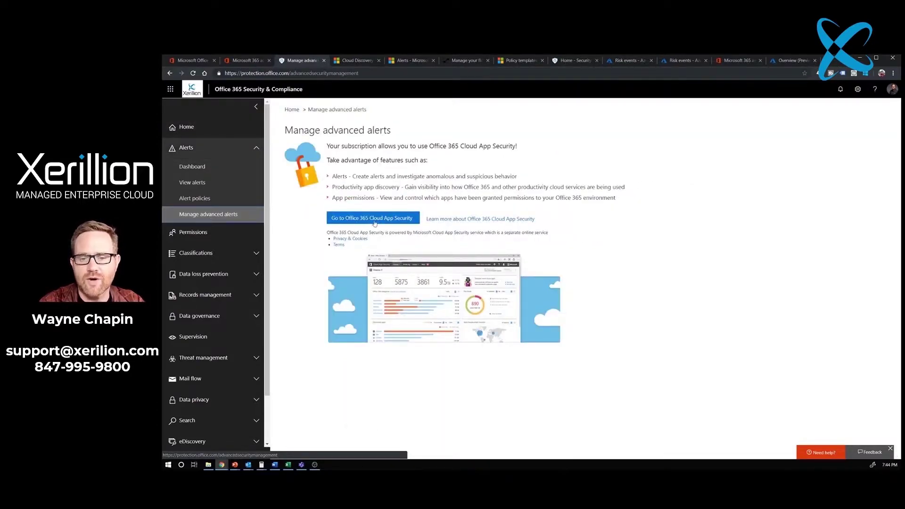
- Open the alerts in Office 365 Cloud App Security and filter them to the Microsoft Online Services apps
left_click(376, 218)
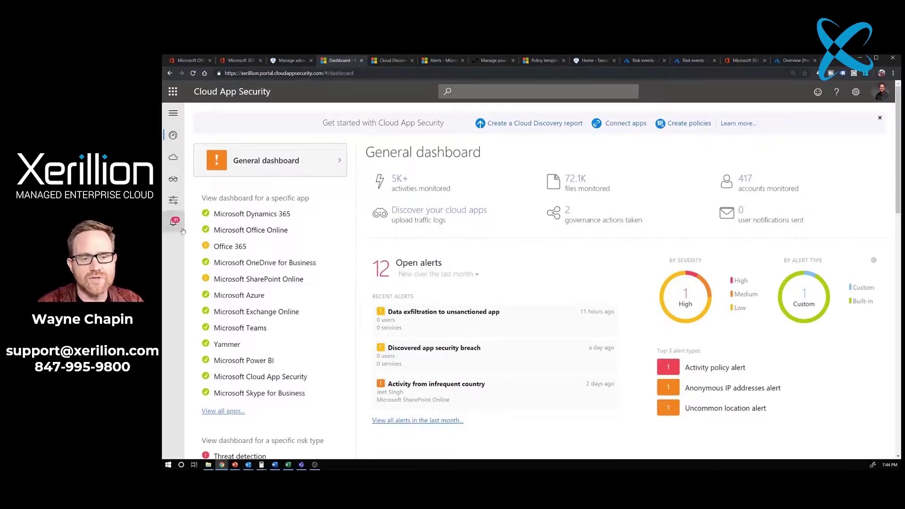
left_click(175, 222)
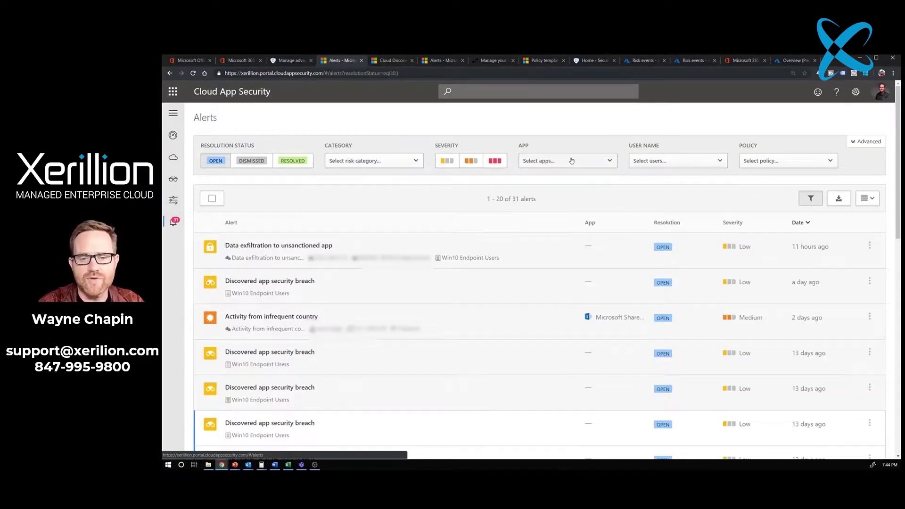
left_click(572, 161)
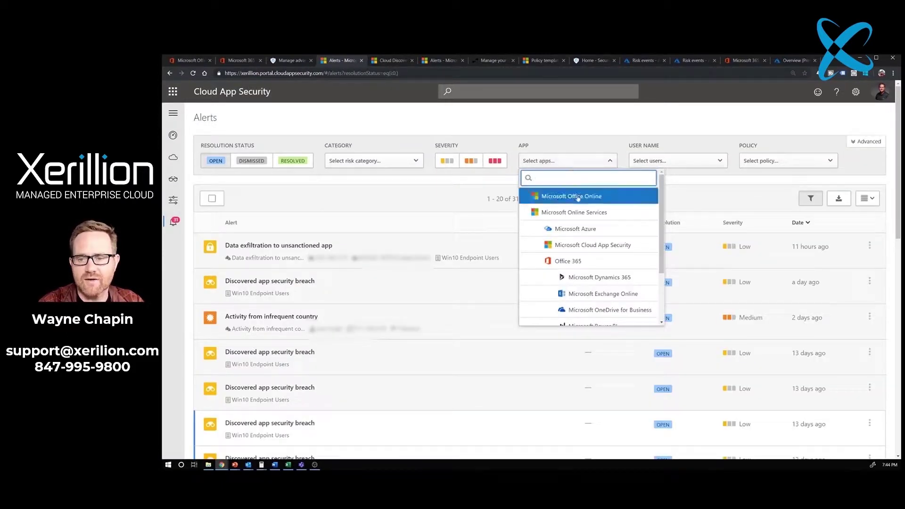
left_click(577, 213)
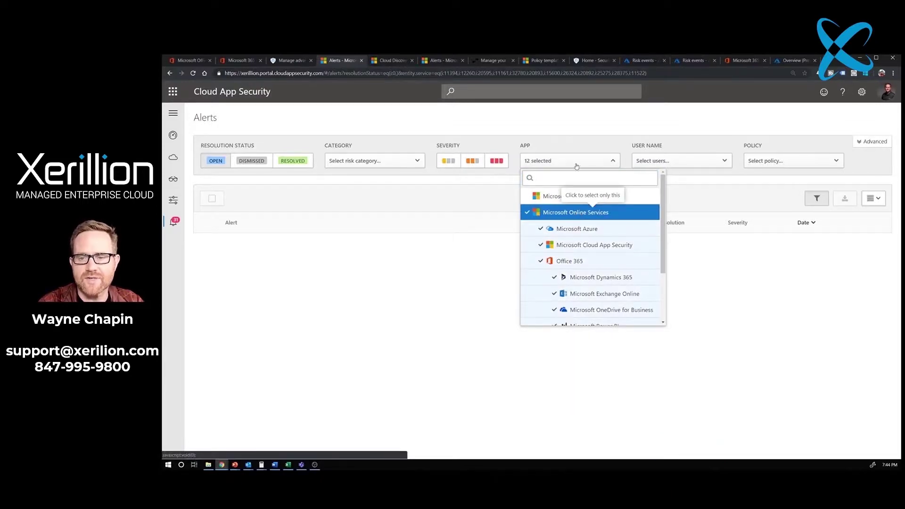
left_click(572, 130)
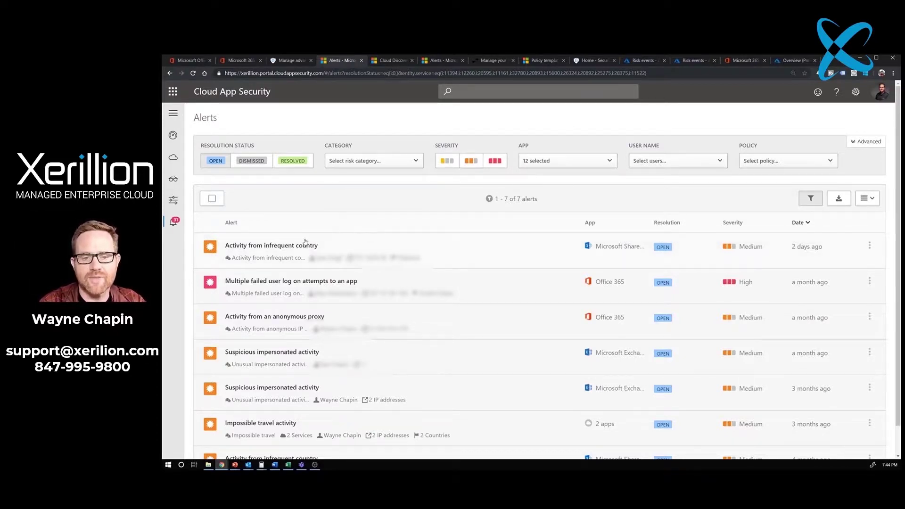
- Open the most recent "Activity from infrequent country" alert and view its resolve dialog without resolving the alert
left_click(338, 249)
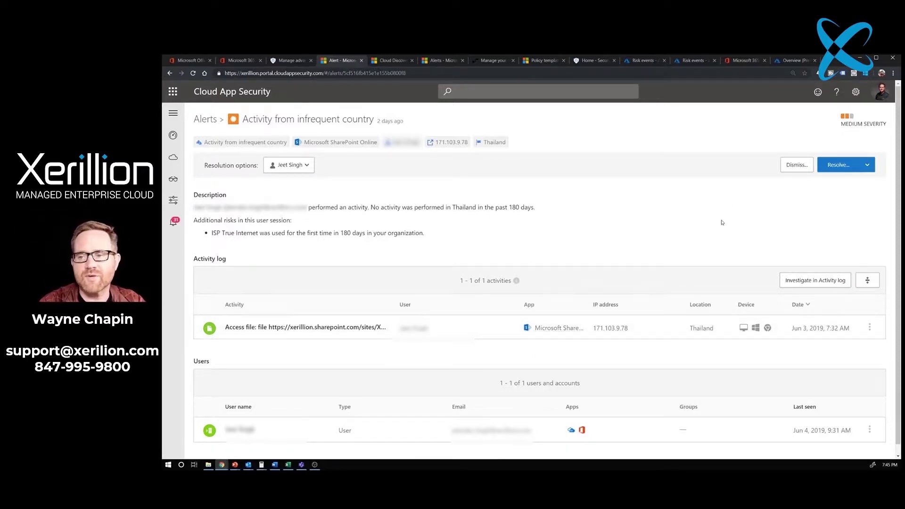
left_click(838, 167)
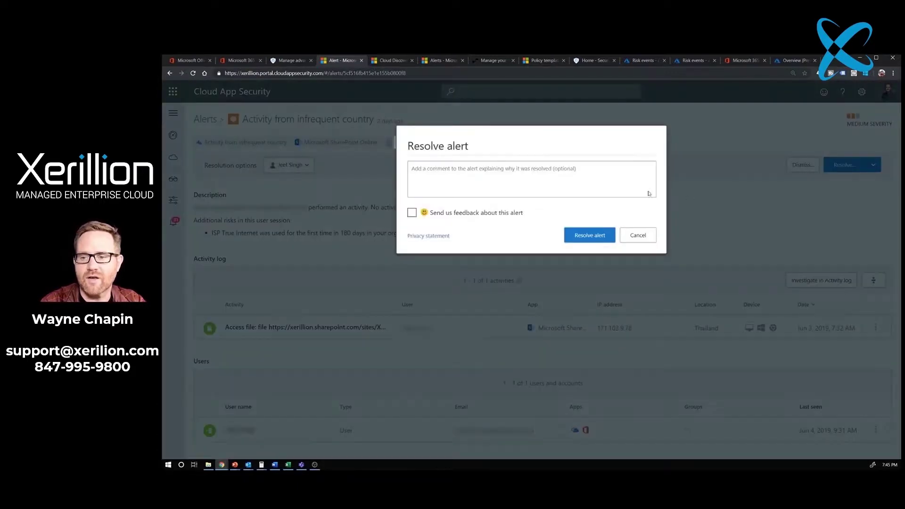
left_click(557, 175)
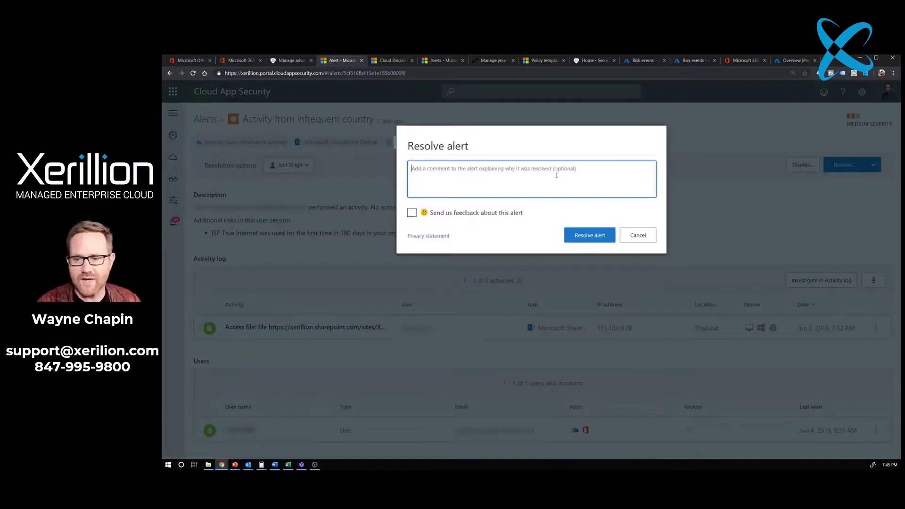
left_click(643, 240)
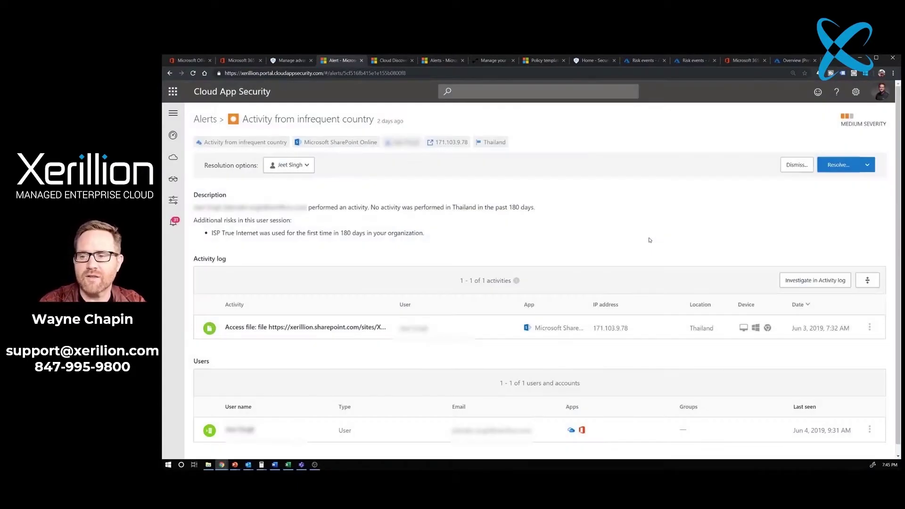
- View the reasons offered for dismissing the infrequent-country alert, and leave without dismissing it
left_click(799, 170)
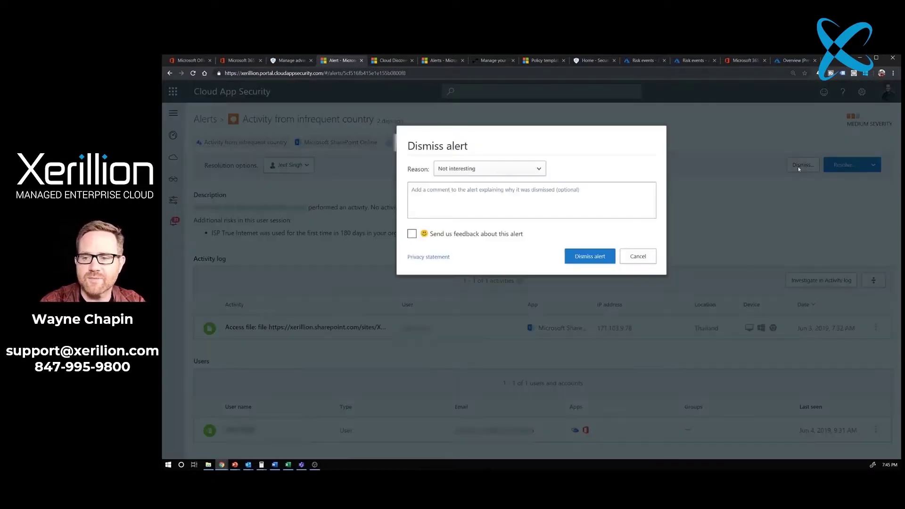
left_click(505, 170)
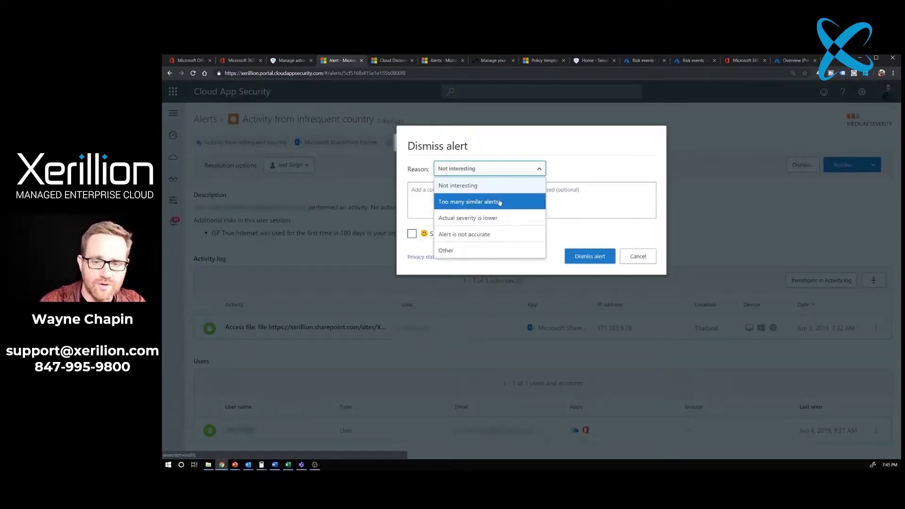
left_click(630, 172)
left_click(645, 260)
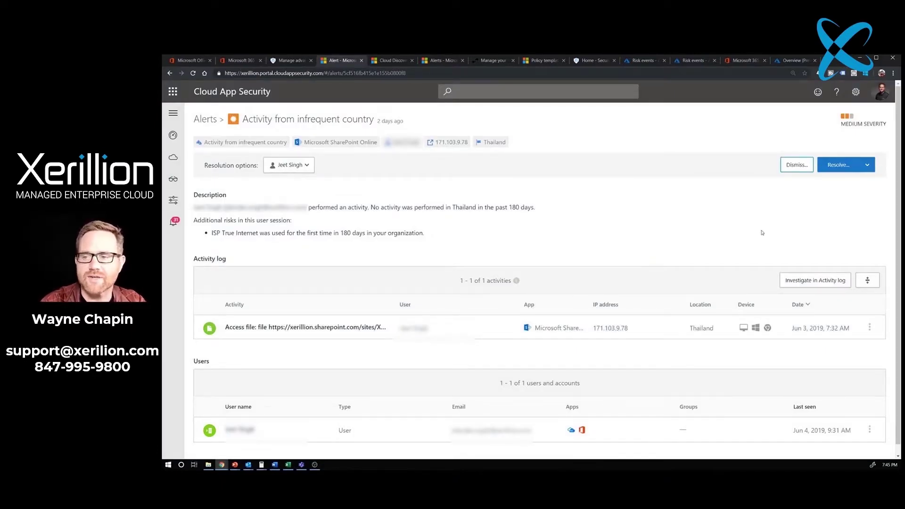
- Open the policy behind the infrequent-country alert for adjustment and review its scope, sign-in analysis and alert settings
left_click(869, 166)
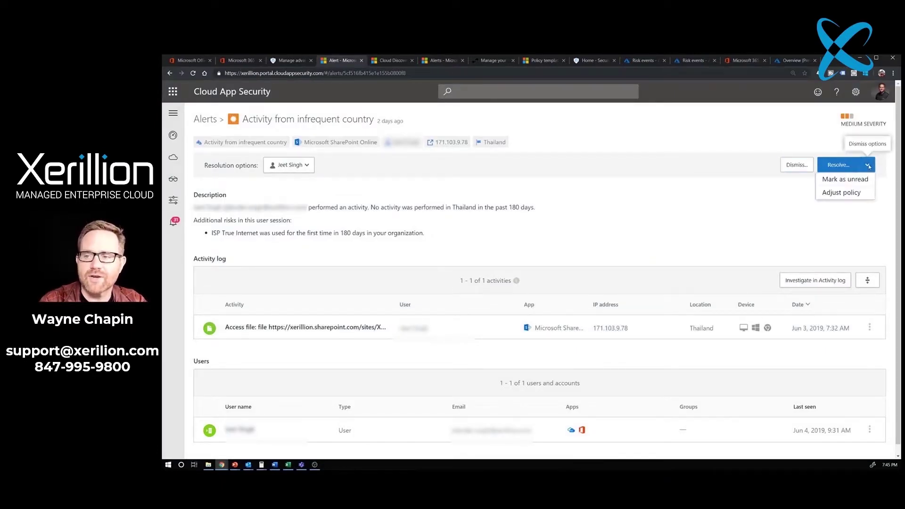
left_click(858, 197)
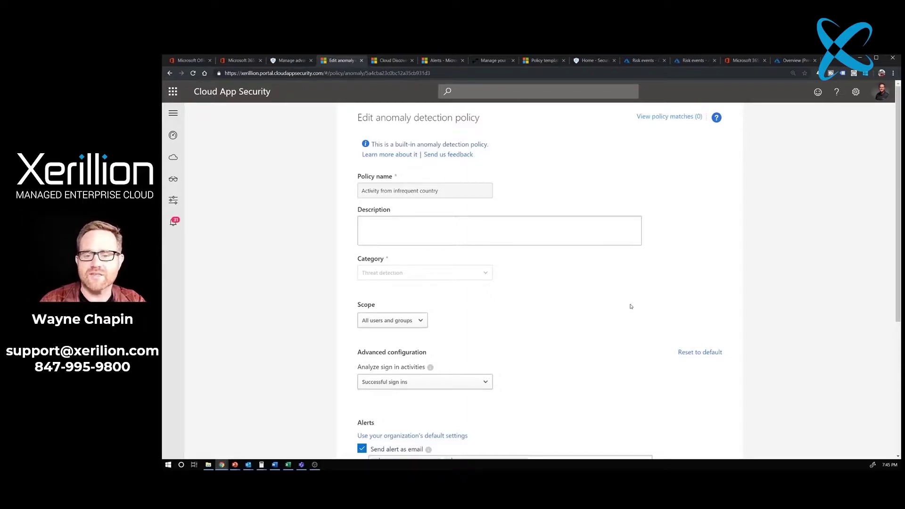
scroll(631, 307, "down", 5)
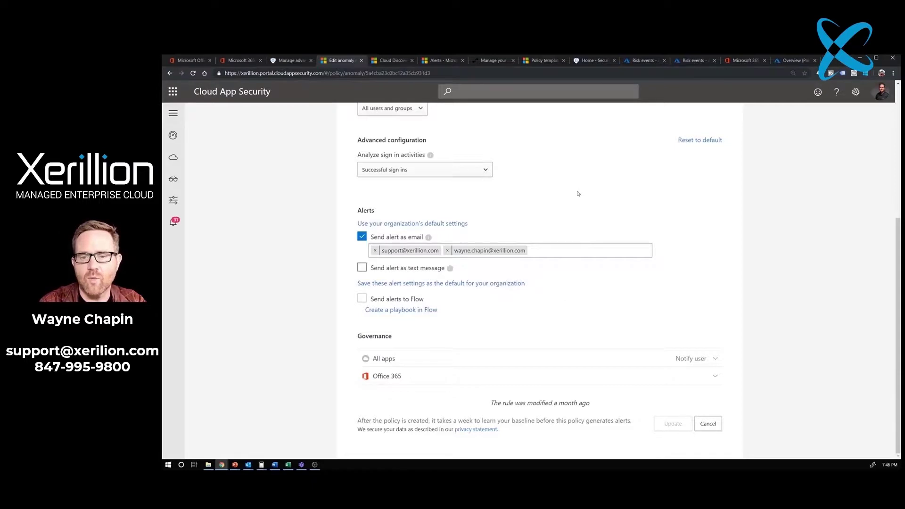
scroll(580, 196, "up", 4)
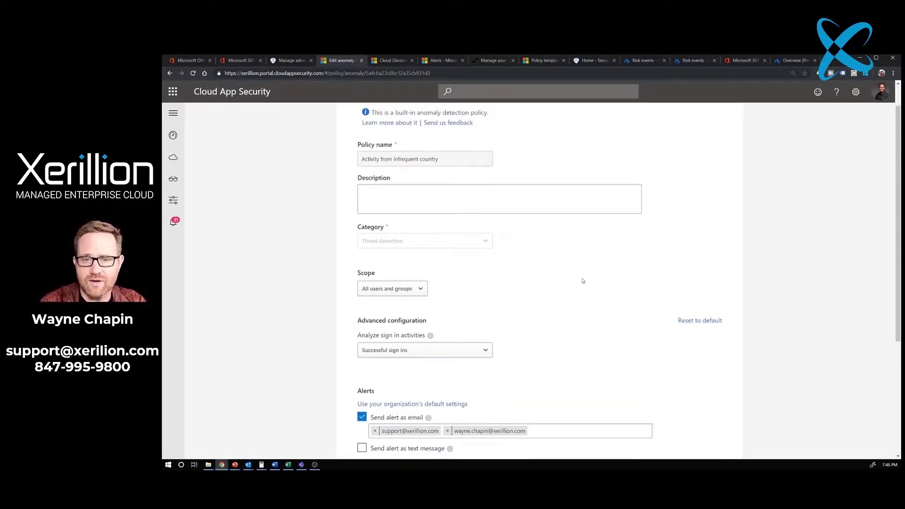
scroll(583, 281, "down", 4)
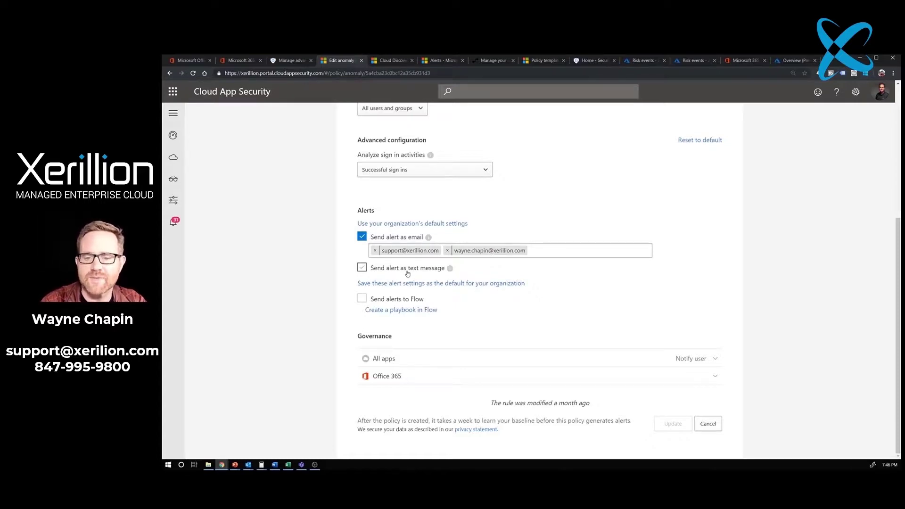
- Expand the policy's governance actions for all apps and try the Suspend user option
left_click(389, 358)
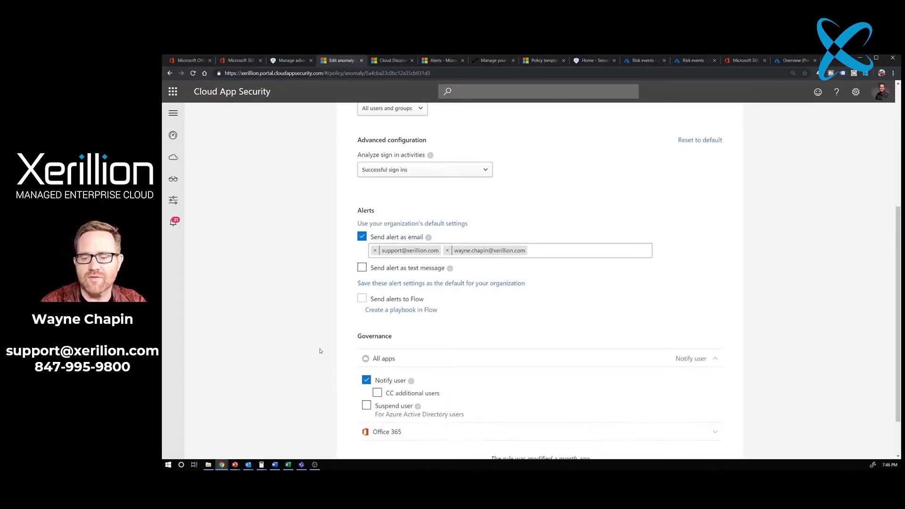
scroll(320, 351, "down", 2)
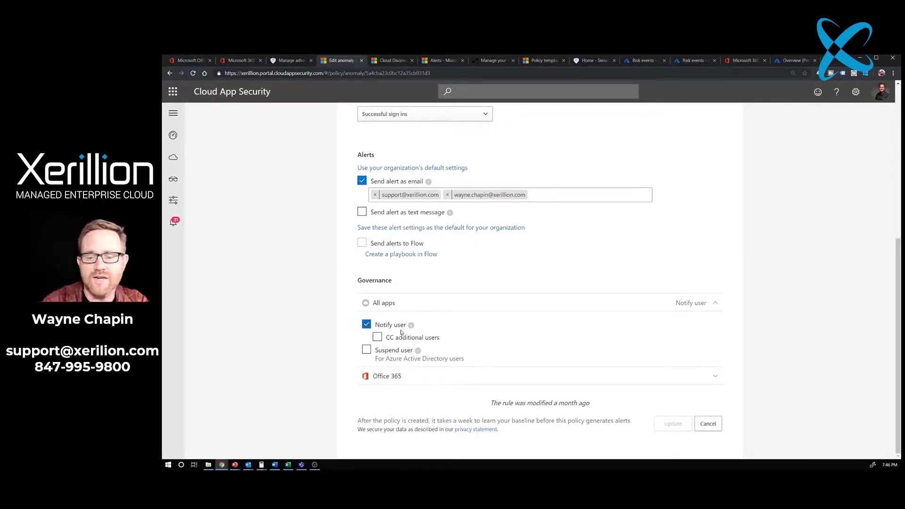
left_click(367, 351)
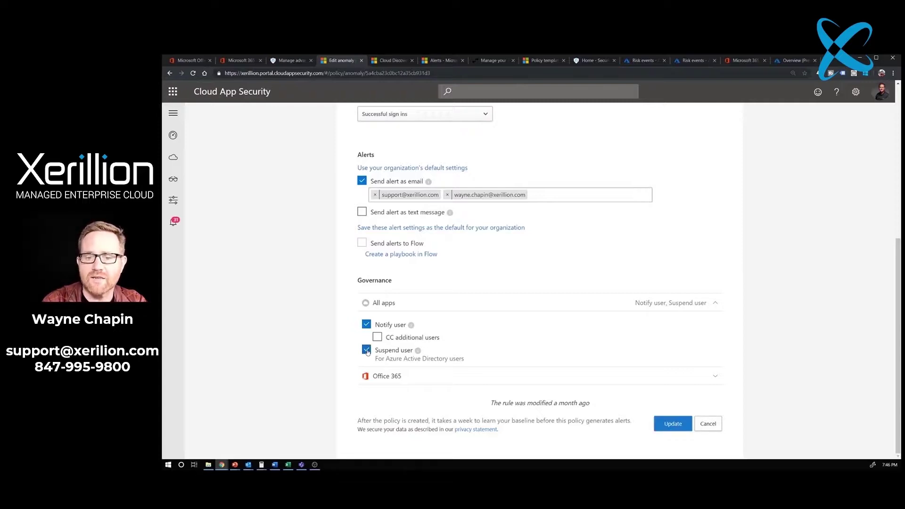
left_click(367, 351)
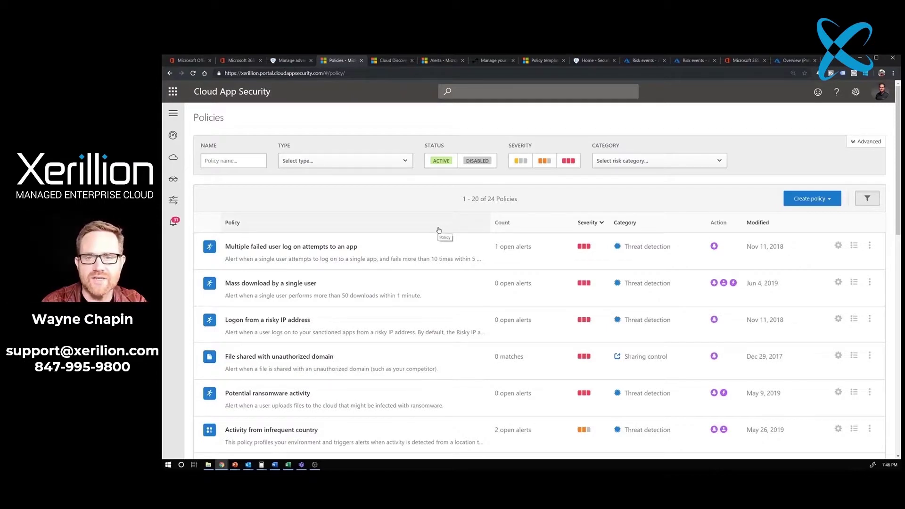
- Open the "Mass download by a single user" policy and review its filters, alert settings and governance actions for all apps
left_click(296, 284)
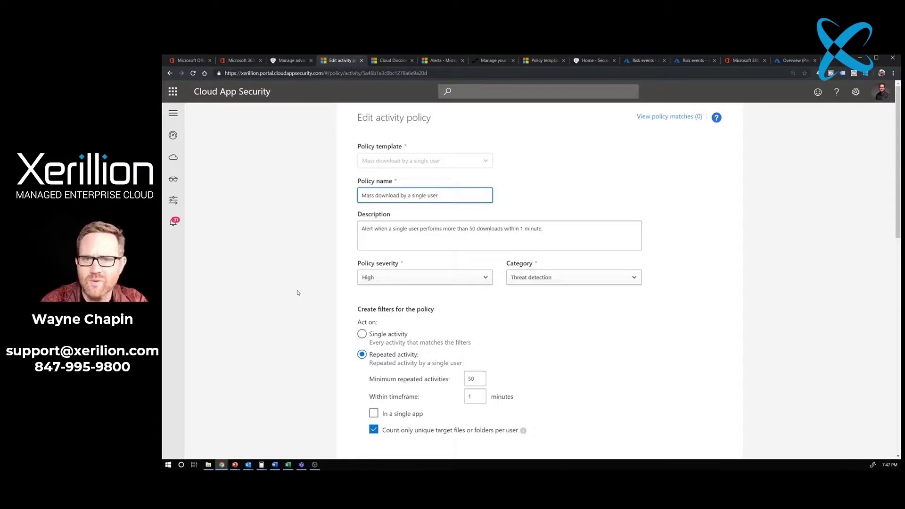
scroll(300, 287, "down", 10)
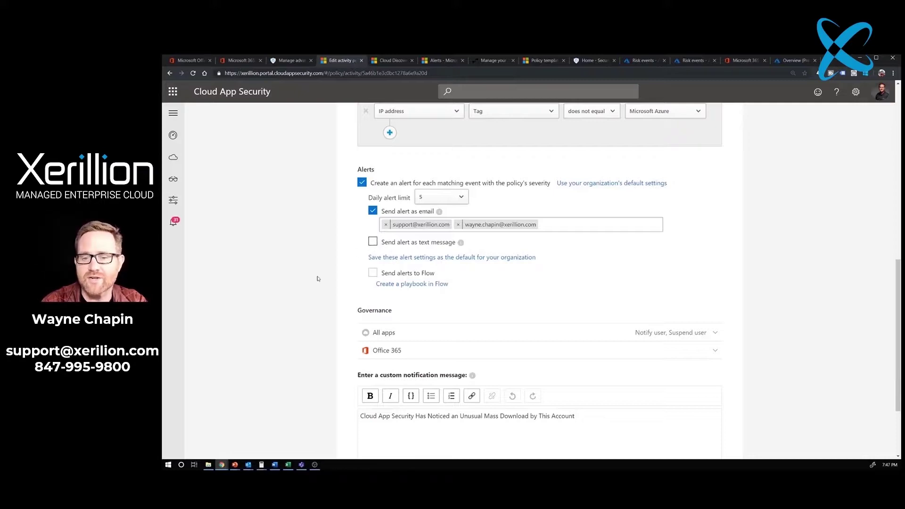
left_click(365, 333)
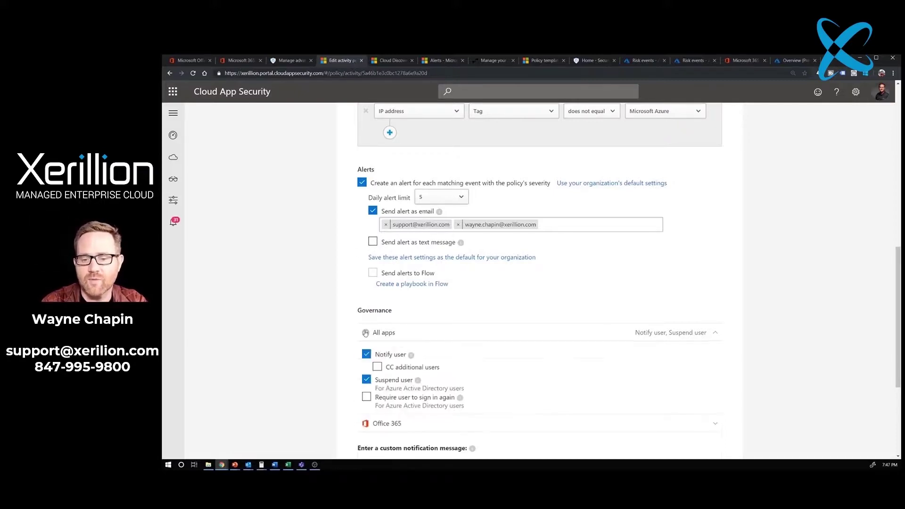
scroll(325, 339, "down", 2)
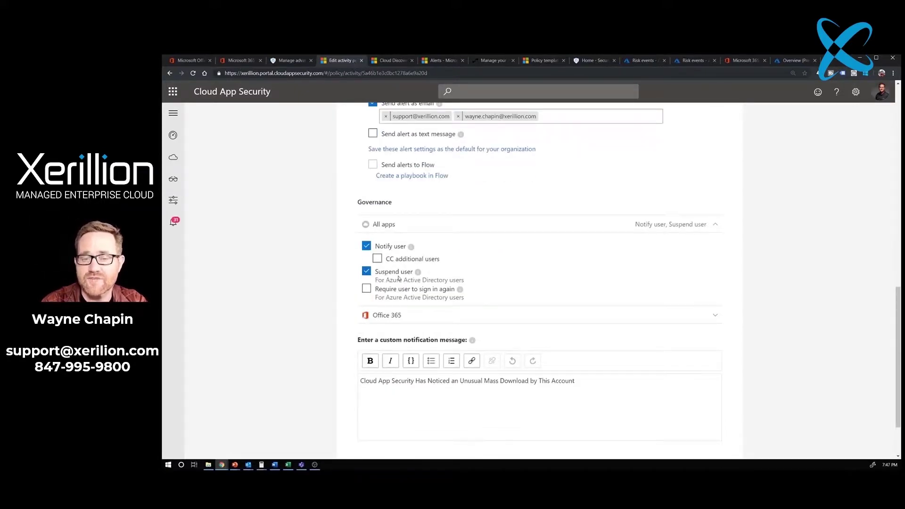
- Return to the policy list and review the available threat detection policies down to the end of the page
left_click(171, 74)
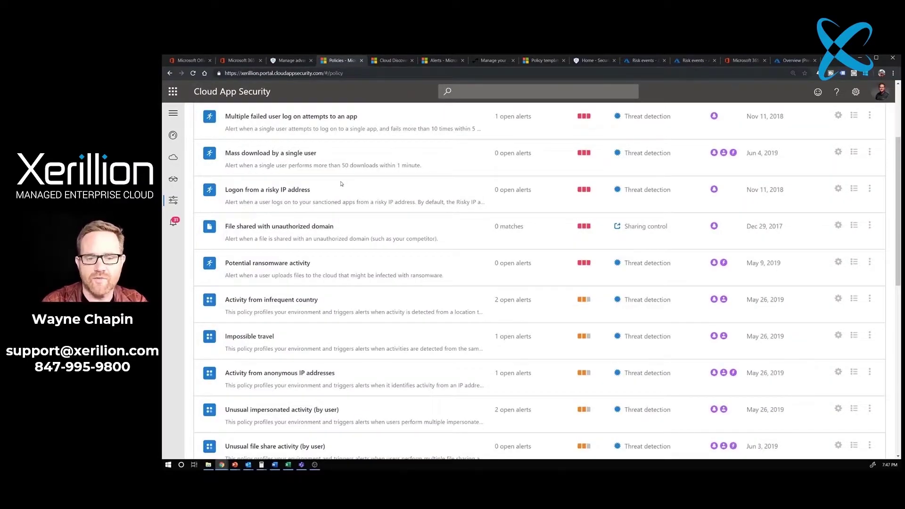
scroll(377, 214, "down", 4)
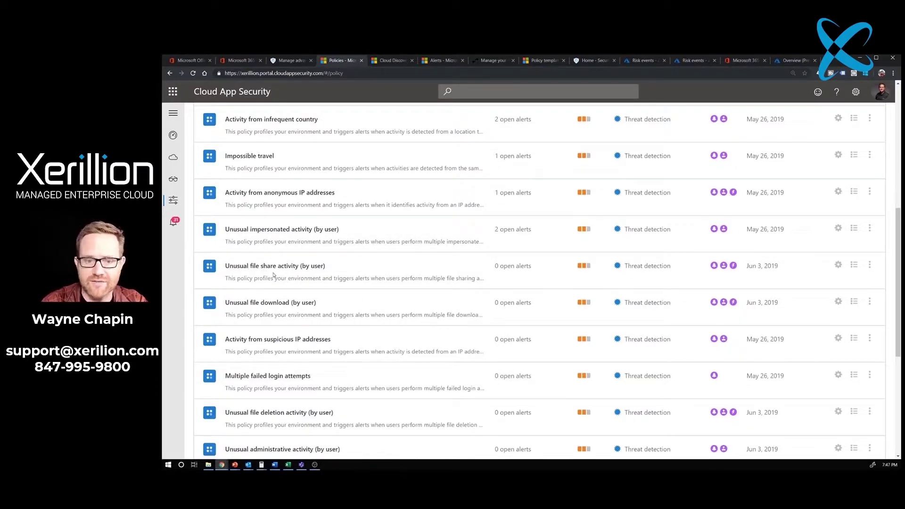
scroll(211, 321, "down", 2)
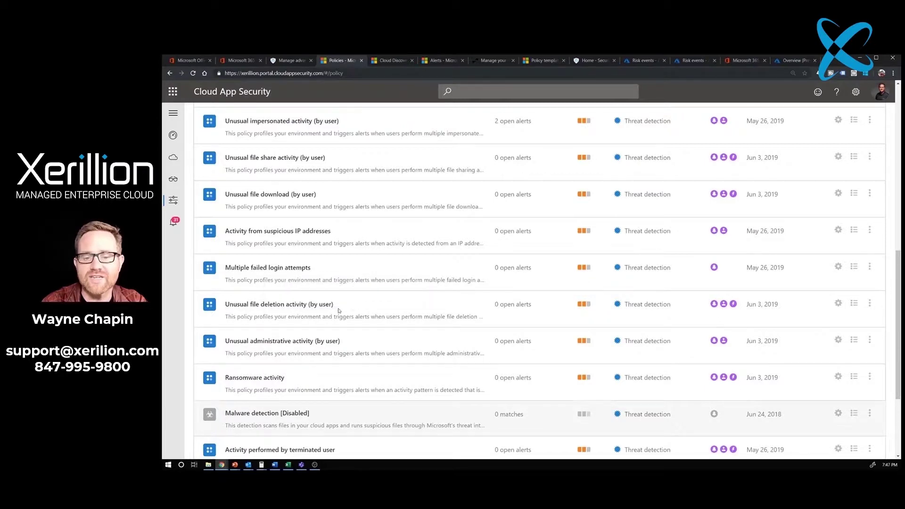
scroll(354, 308, "down", 2)
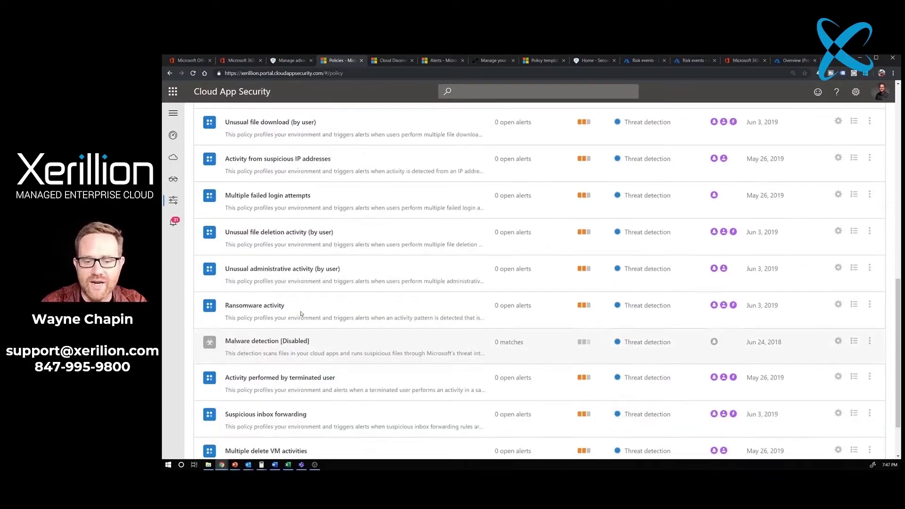
scroll(312, 335, "down", 2)
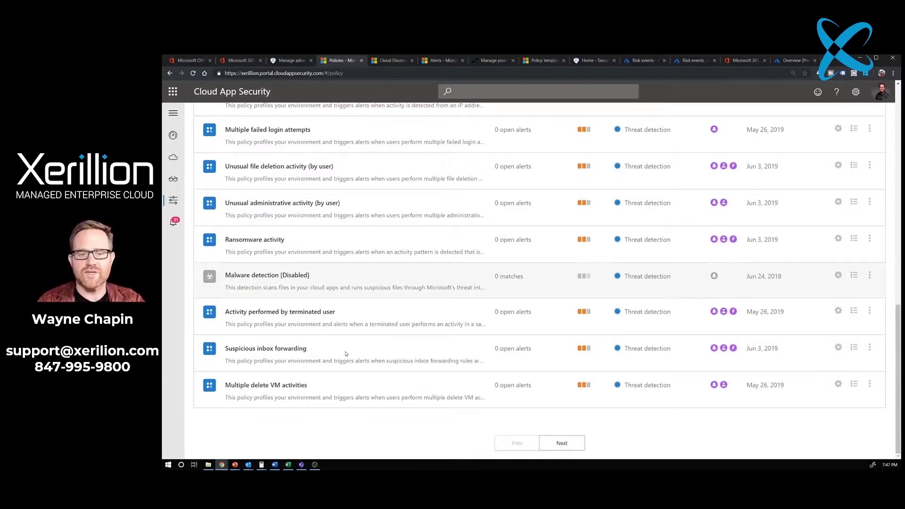
- Go back to the alerts and open the "Data exfiltration to unsanctioned app" alert to examine its description and discovered app
left_click(174, 223)
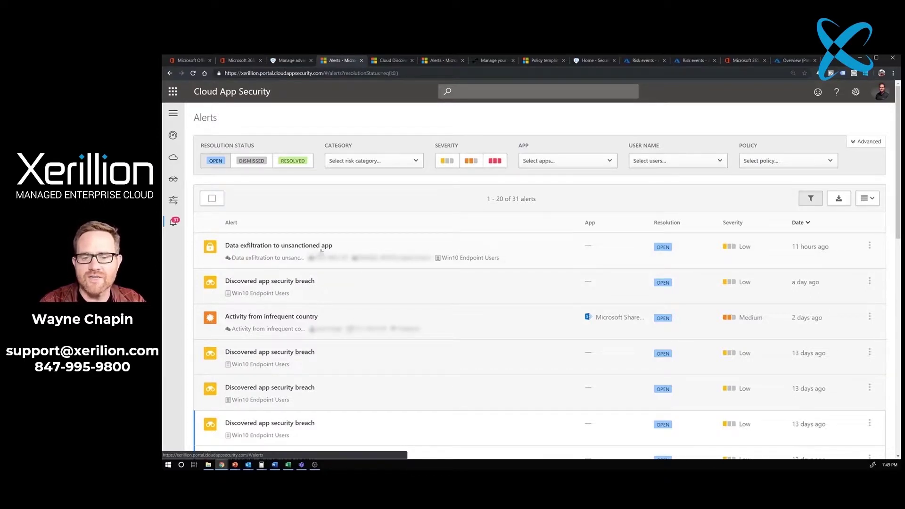
left_click(361, 246)
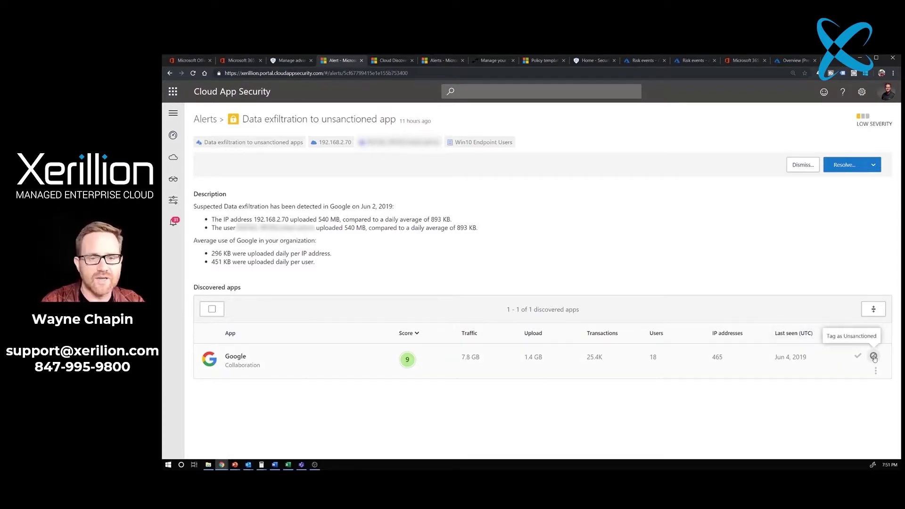
- Open the Cloud Discovery dashboard and generate a block script for a Cisco ASA appliance
mouse_move(175, 204)
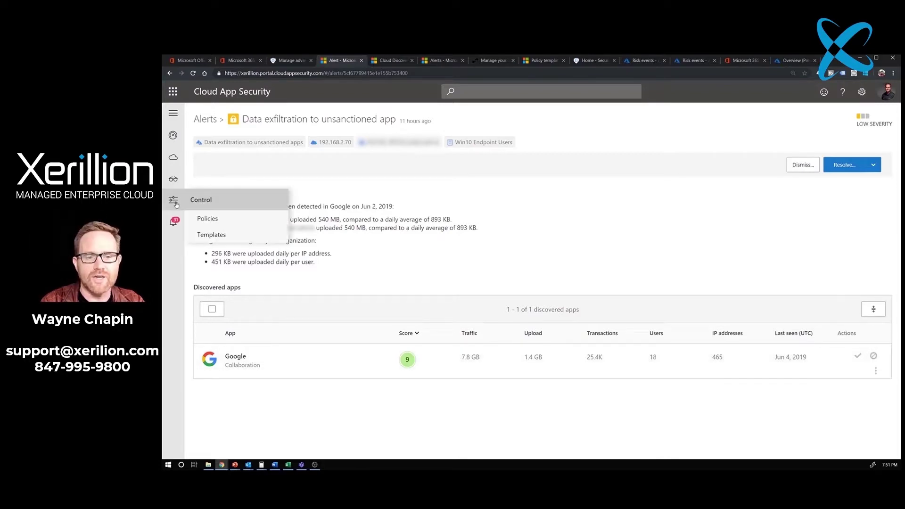
mouse_move(173, 157)
left_click(216, 177)
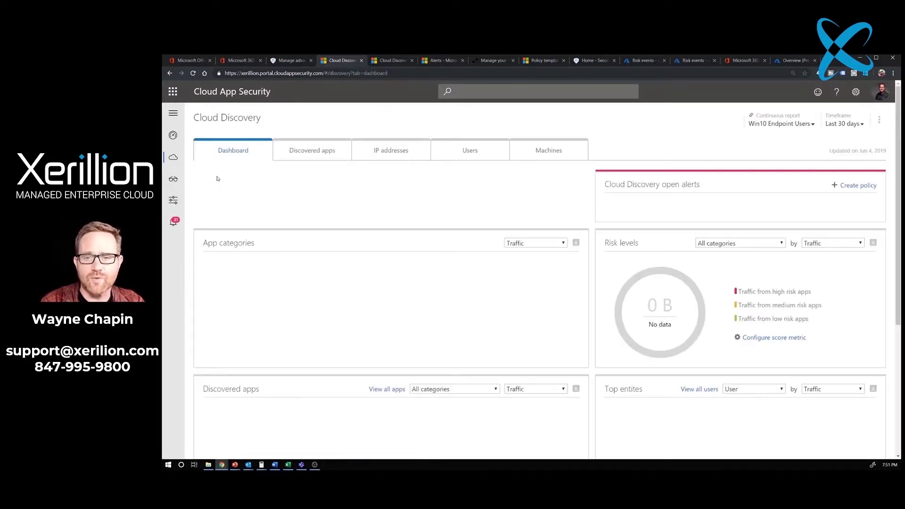
left_click(879, 119)
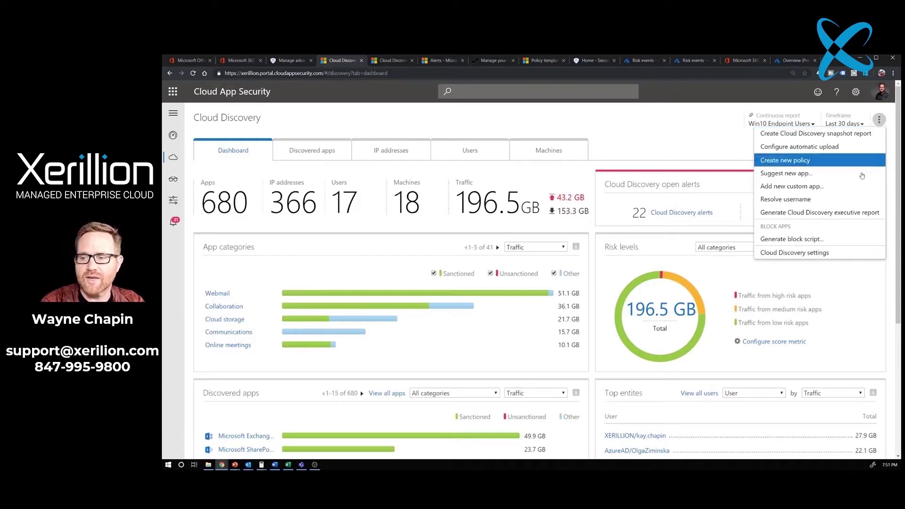
left_click(834, 240)
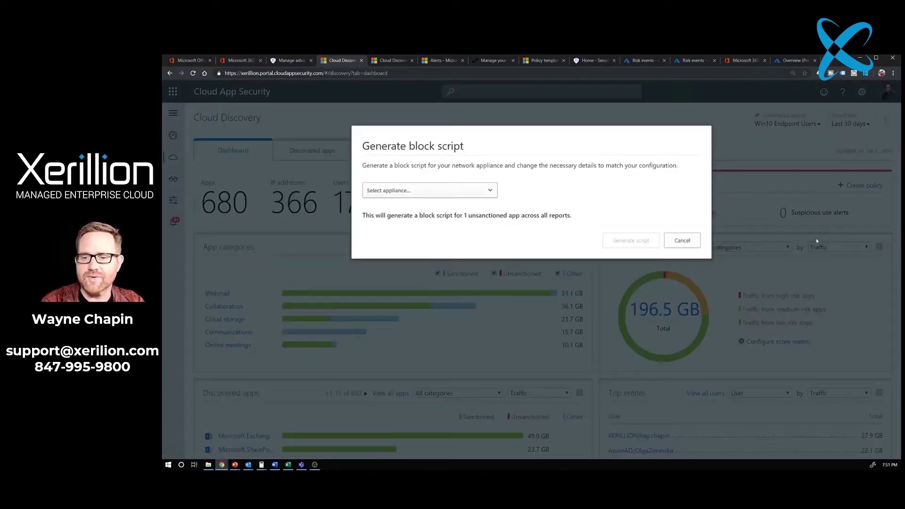
left_click(435, 190)
left_click(431, 224)
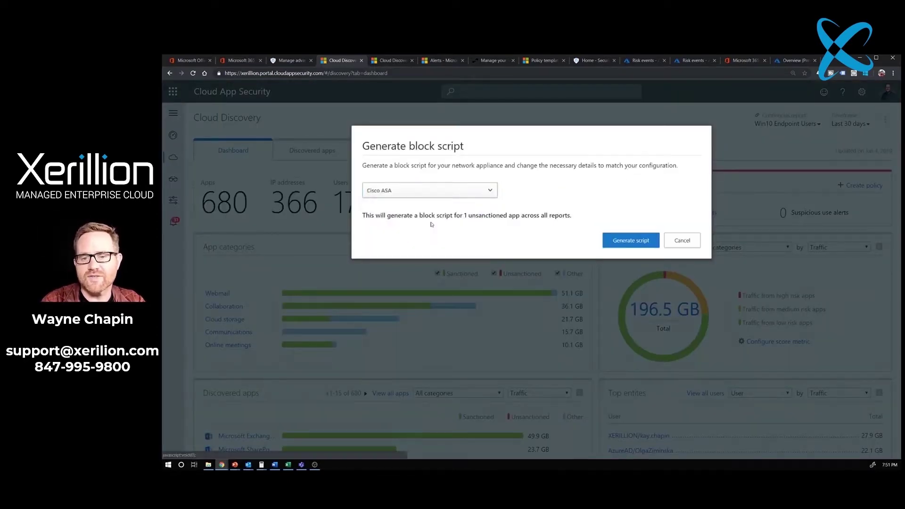
left_click(649, 245)
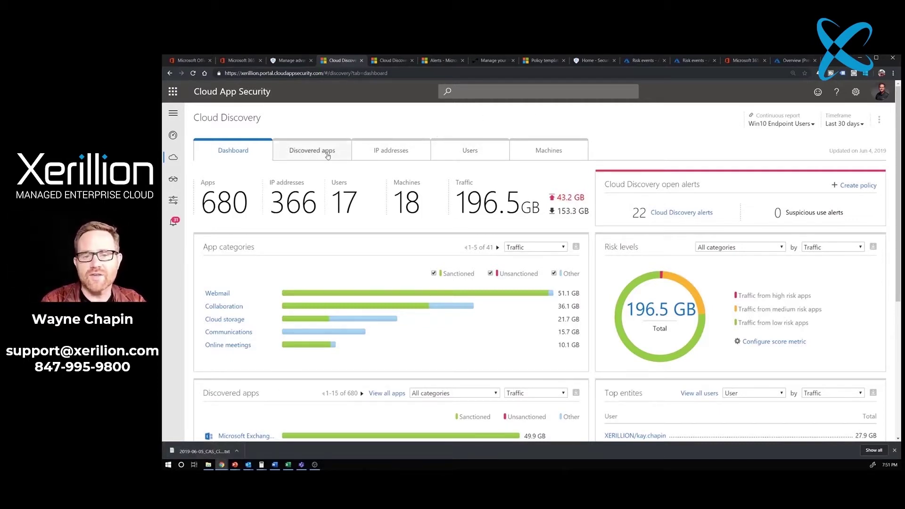
- Open the discovered apps list in Cloud Discovery and review the apps with their scores, traffic and tags
left_click(328, 154)
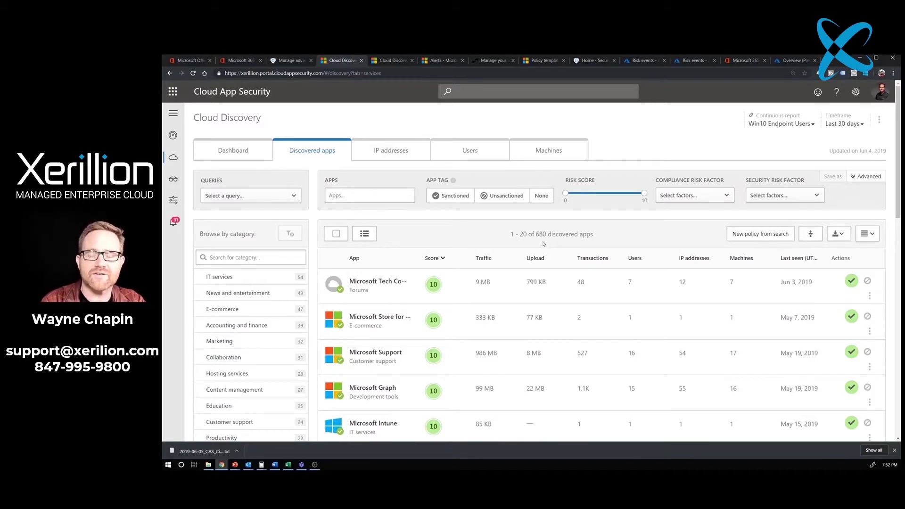
scroll(544, 244, "down", 2)
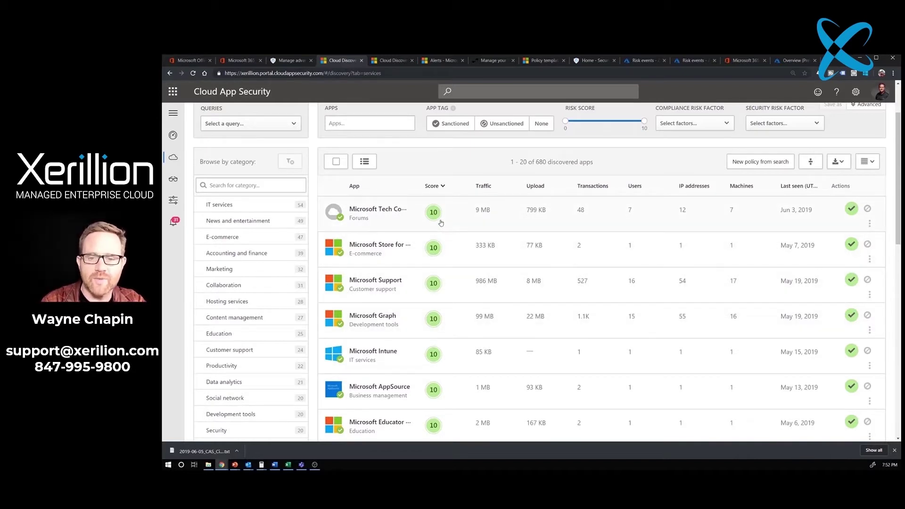
scroll(441, 223, "down", 9)
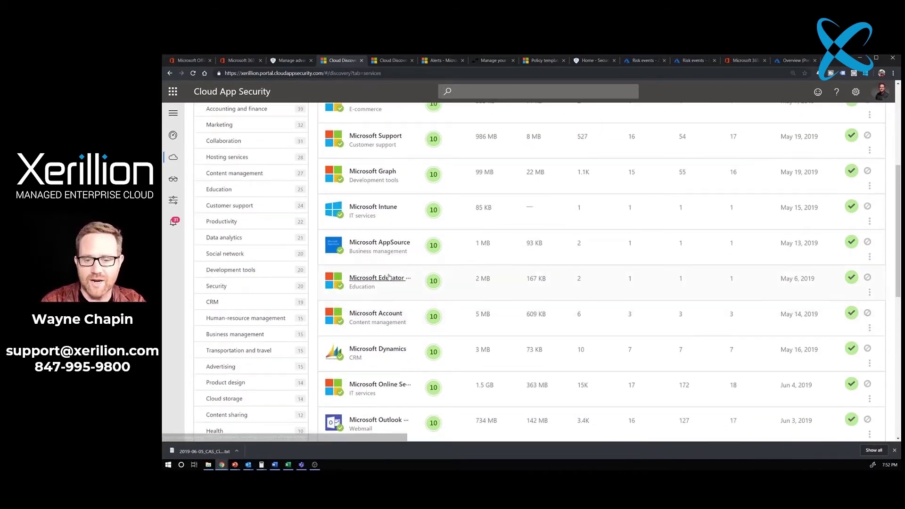
scroll(390, 279, "down", 1)
scroll(391, 288, "up", 10)
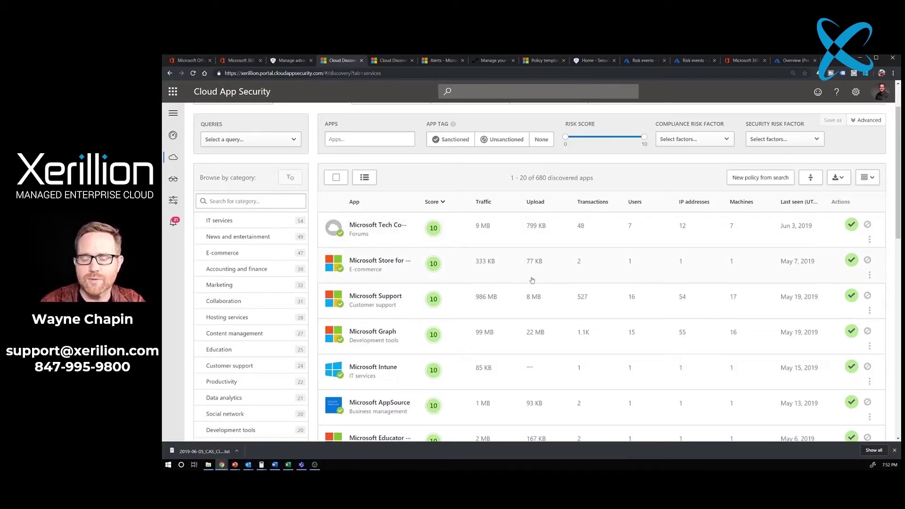
- Sort the discovered apps by ascending score and review the lowest-scoring apps
left_click(438, 204)
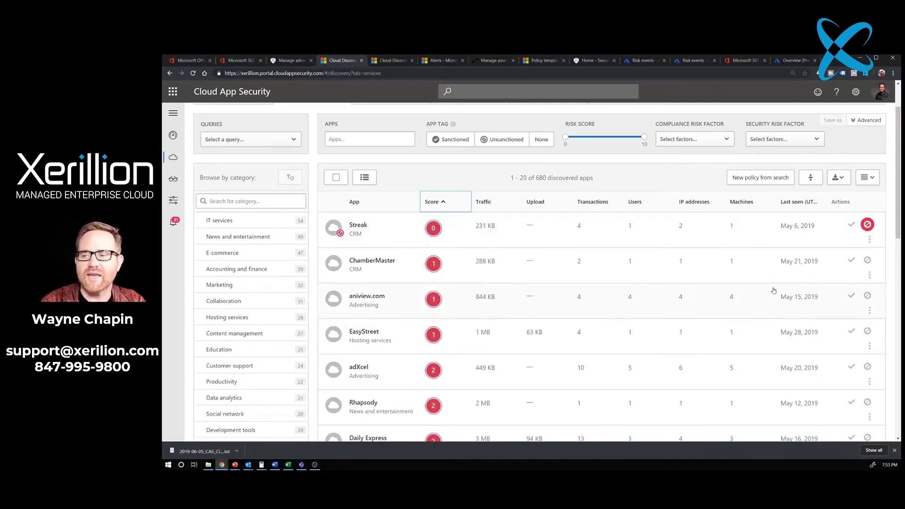
scroll(774, 290, "up", 1)
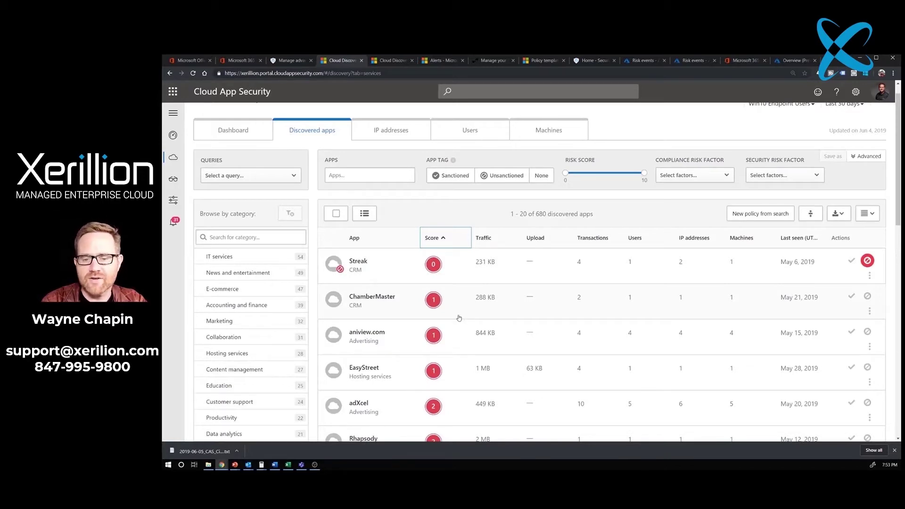
scroll(461, 321, "down", 5)
scroll(460, 320, "down", 3)
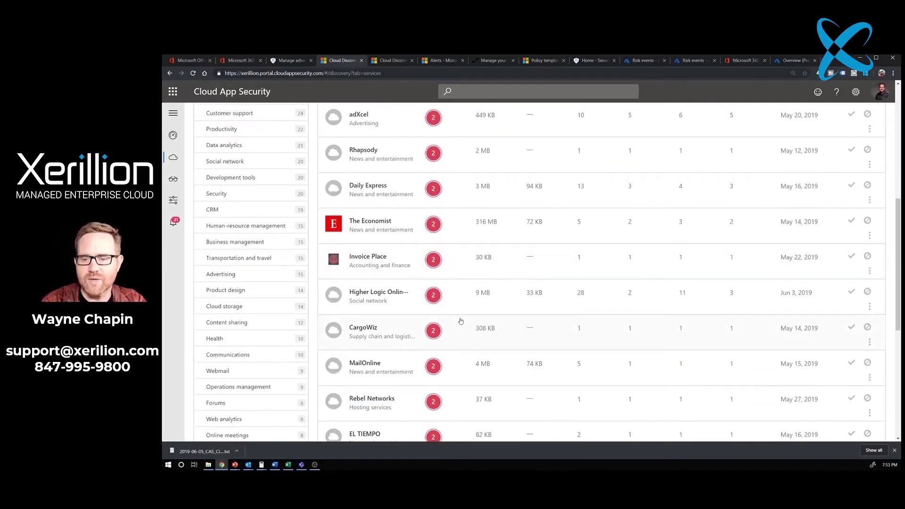
scroll(460, 319, "up", 4)
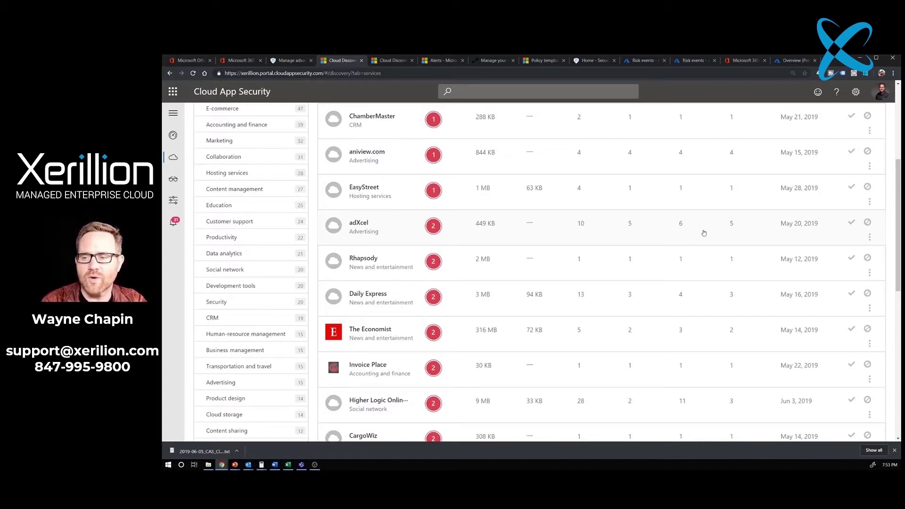
scroll(704, 233, "up", 3)
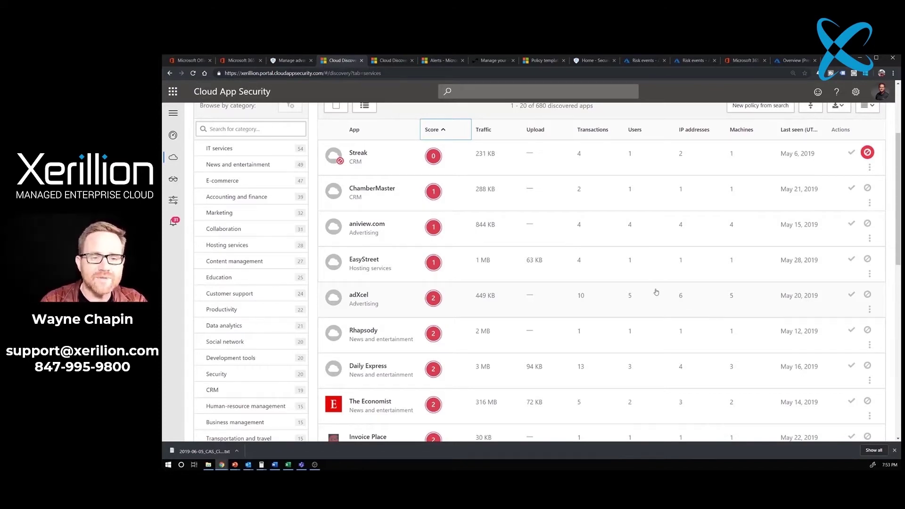
- Return to the list of open alerts
left_click(173, 222)
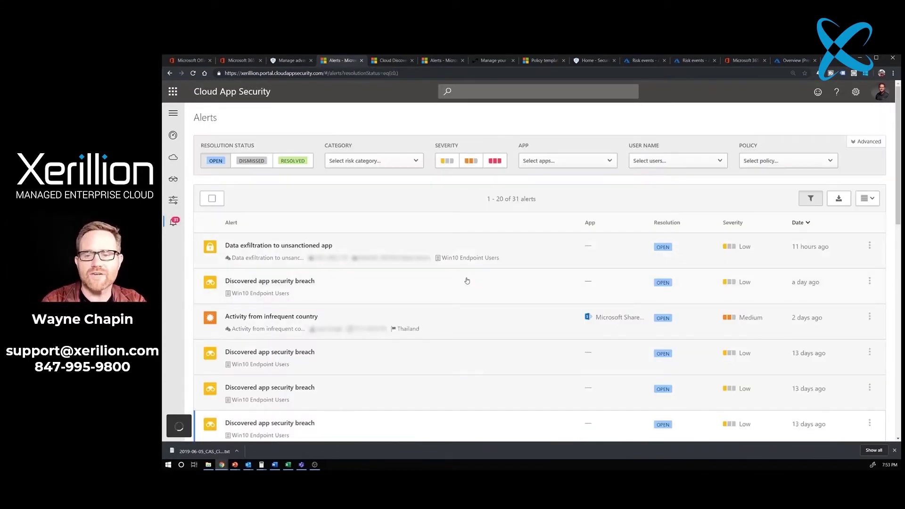